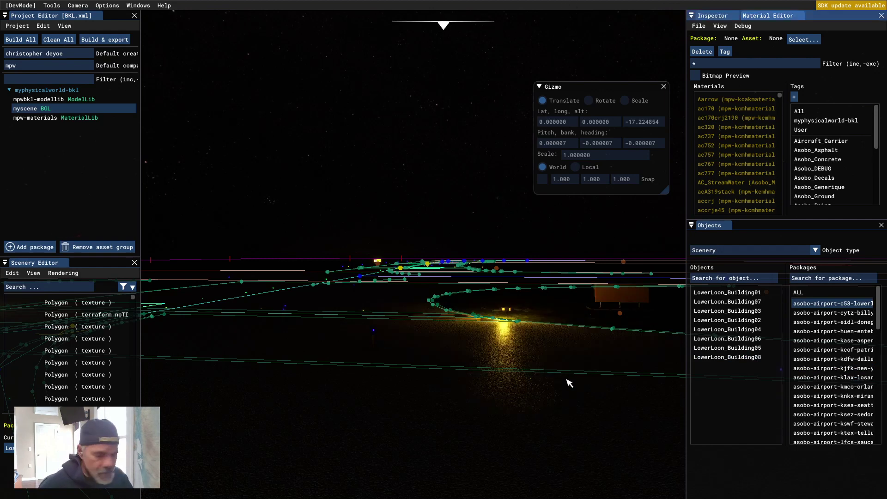
# Step: Zoom and orbit around the wigwag model, showing Point.001's flash frequency 30, duration 0.5, phase 1.0
pyautogui.press('d')
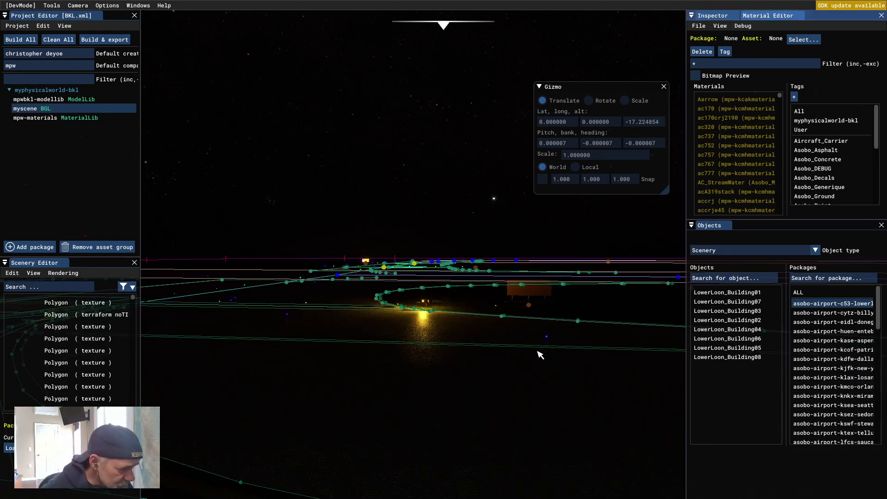
pyautogui.press('w')
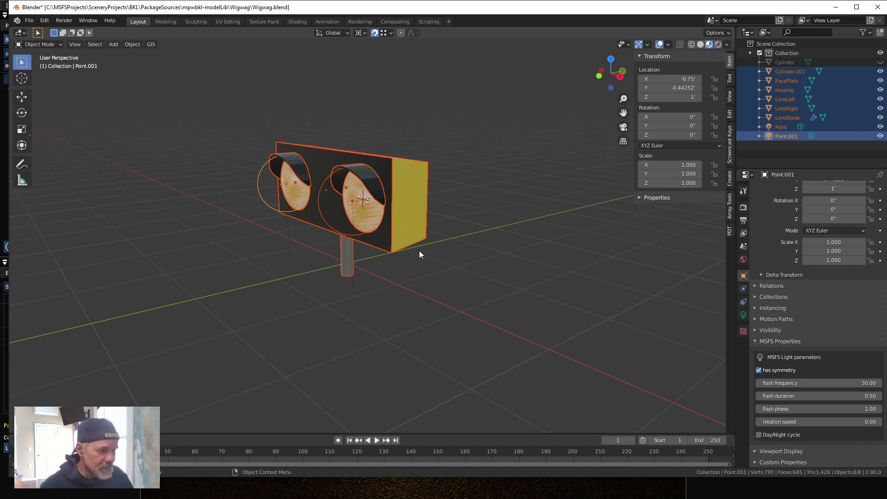
pyautogui.scroll(2, 386, 245)
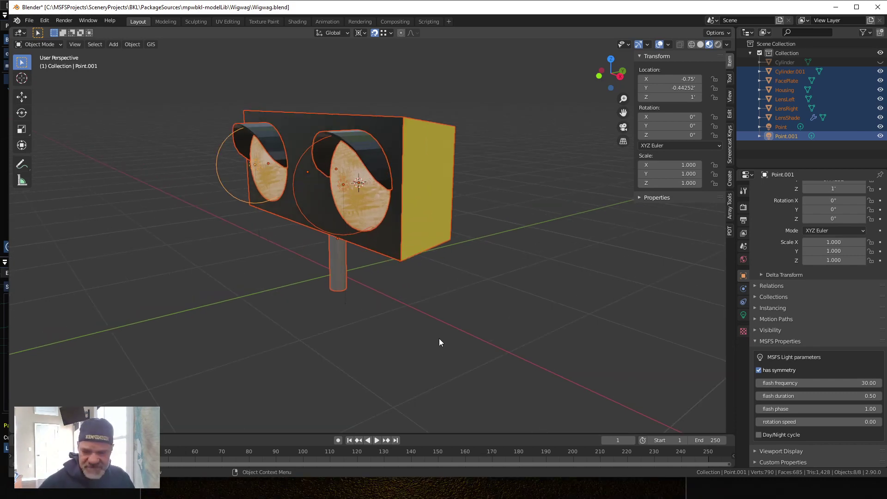
pyautogui.moveTo(450, 327)
pyautogui.mouseDown(button='middle')
pyautogui.moveTo(431, 343)
pyautogui.moveTo(470, 332)
pyautogui.moveTo(437, 321)
pyautogui.moveTo(452, 328)
pyautogui.mouseUp(button='middle')
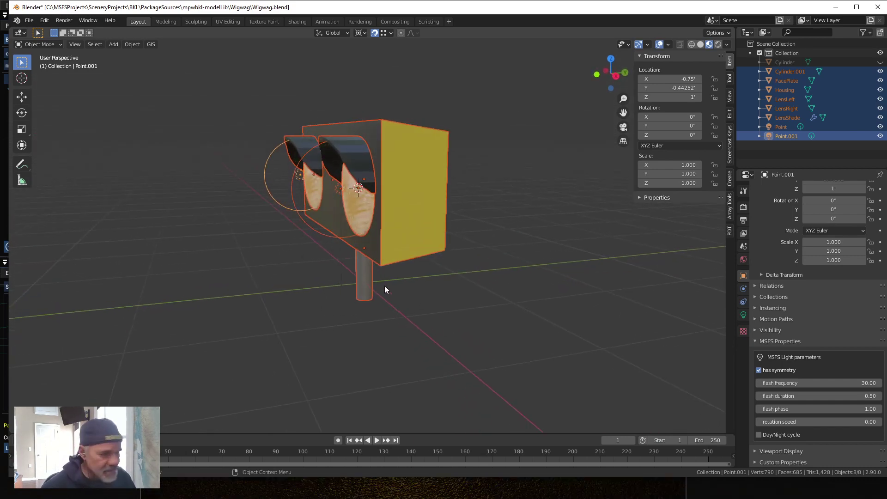
pyautogui.click(362, 221)
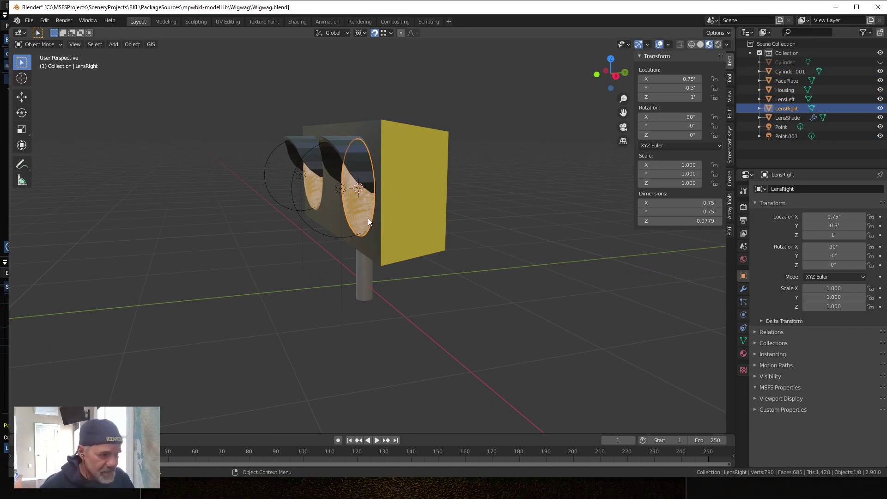
pyautogui.press('Tab')
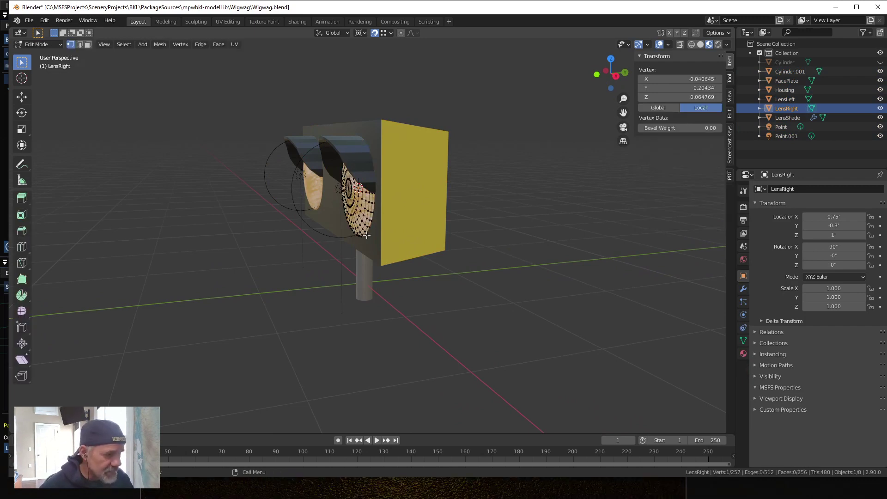
pyautogui.moveTo(368, 221); pyautogui.dragTo(357, 277, button='middle')
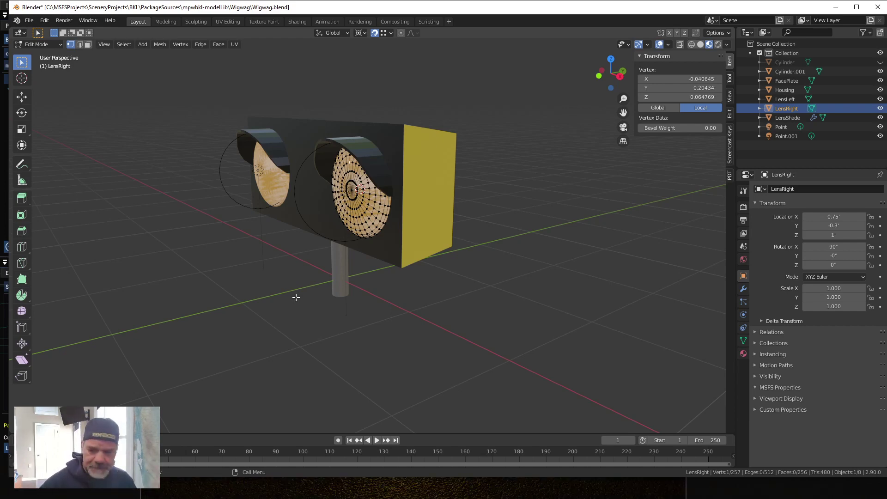
pyautogui.press('Tab')
pyautogui.moveTo(286, 273); pyautogui.dragTo(296, 229, button='middle')
pyautogui.click(295, 224)
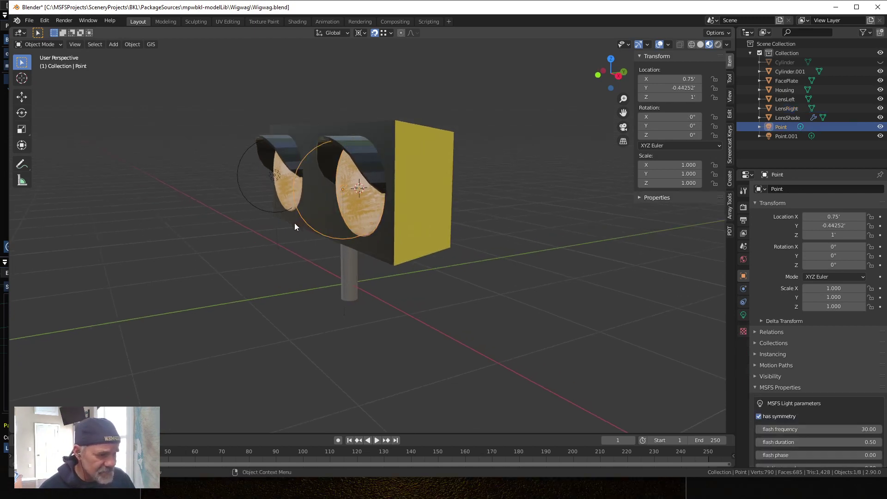
pyautogui.click(265, 214)
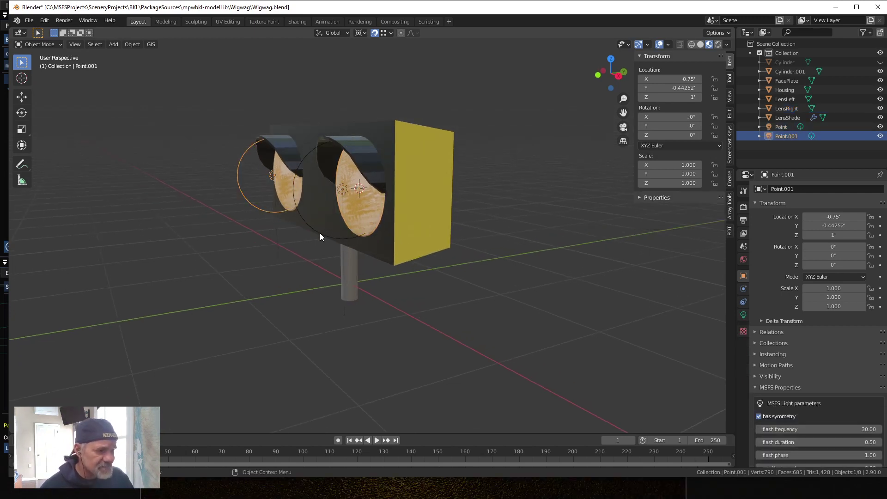
pyautogui.click(319, 233)
pyautogui.click(259, 211)
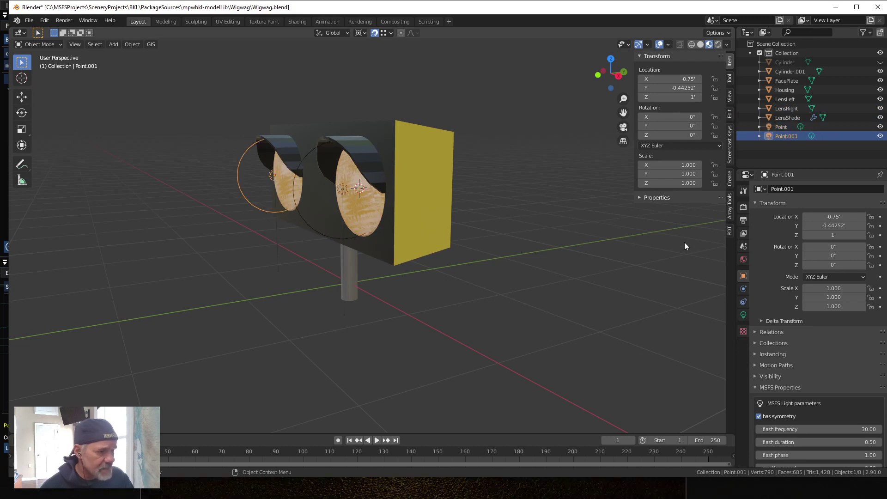
pyautogui.click(317, 233)
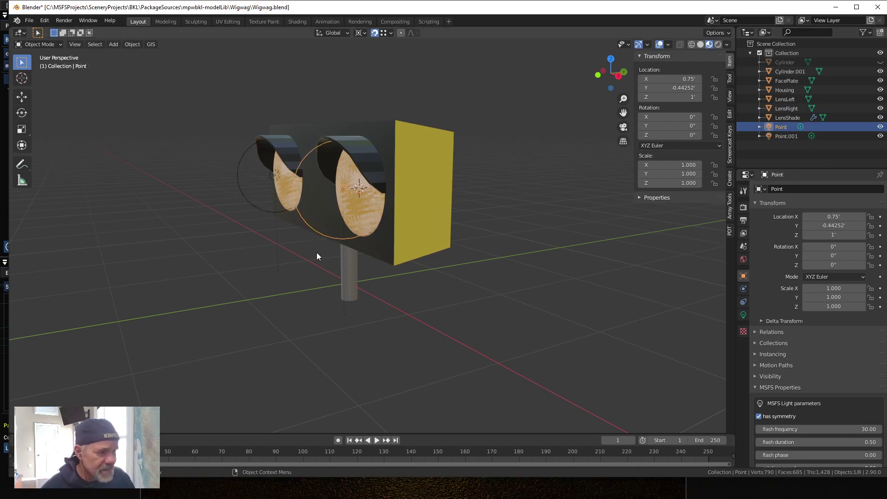
pyautogui.click(253, 209)
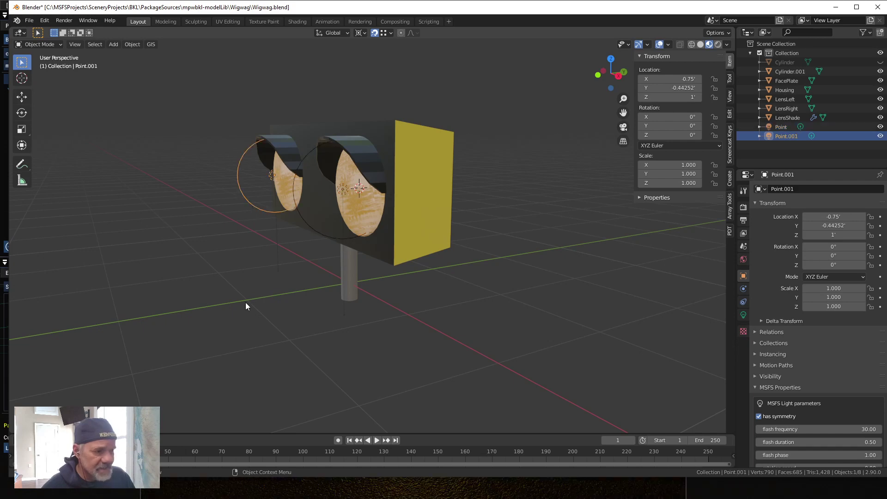
pyautogui.click(316, 230)
pyautogui.click(257, 209)
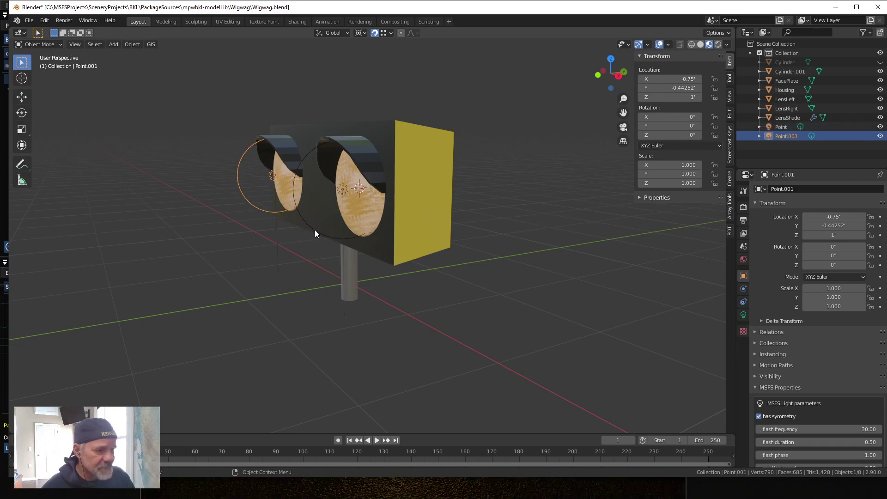
pyautogui.click(314, 233)
pyautogui.click(266, 212)
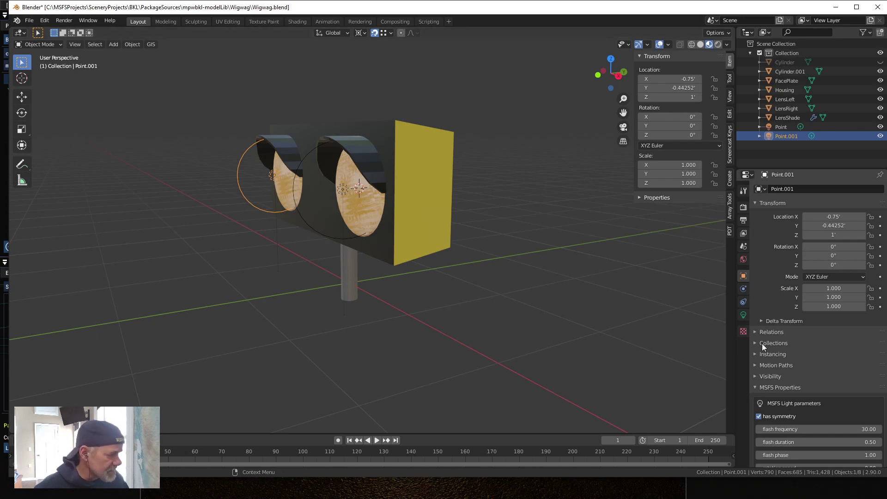
# Step: Show the light settings and select Point: amber, 5 W power, radius 0.375
pyautogui.click(744, 314)
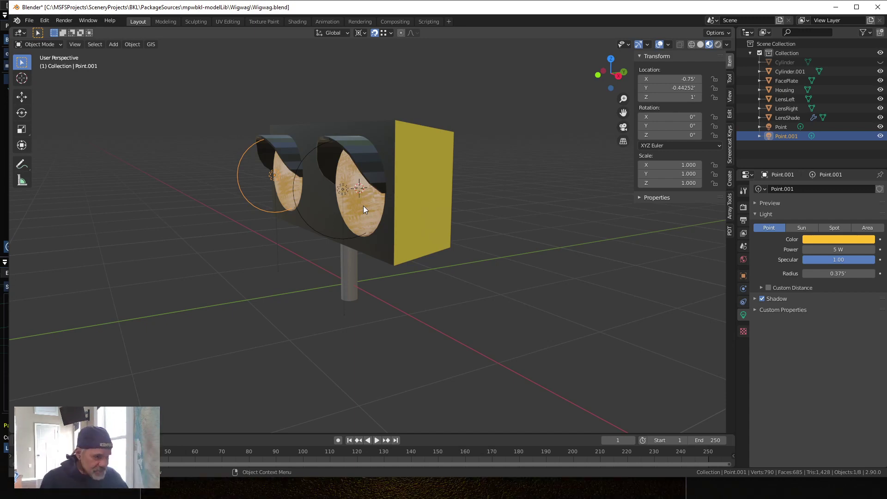
pyautogui.click(306, 223)
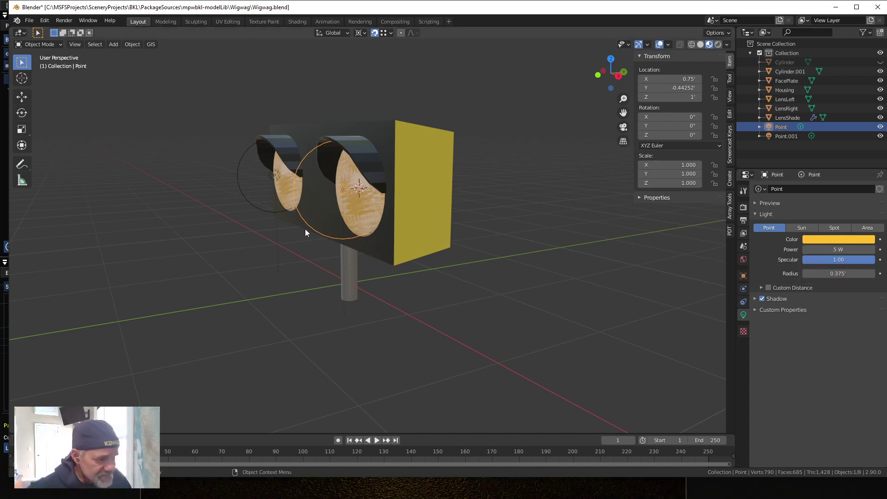
# Step: Display Point's MSFS parameters: flash frequency 30, duration 0.50, phase 0
pyautogui.click(743, 276)
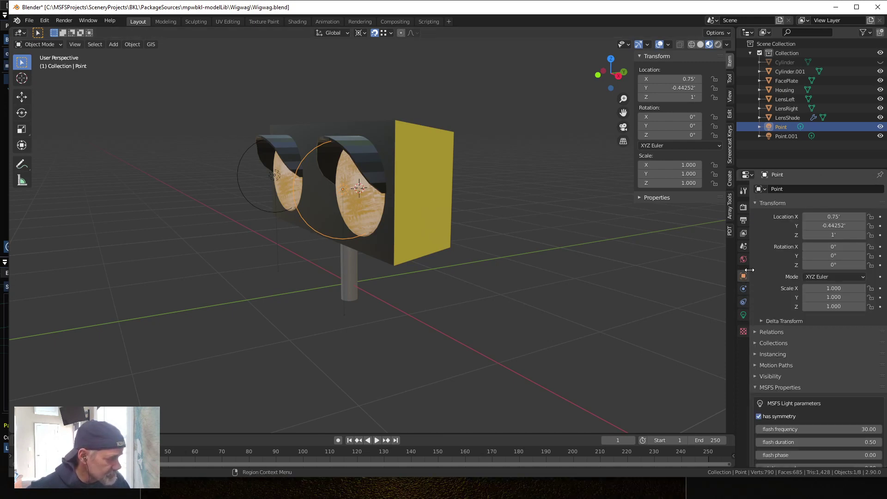
pyautogui.scroll(-3, 805, 389)
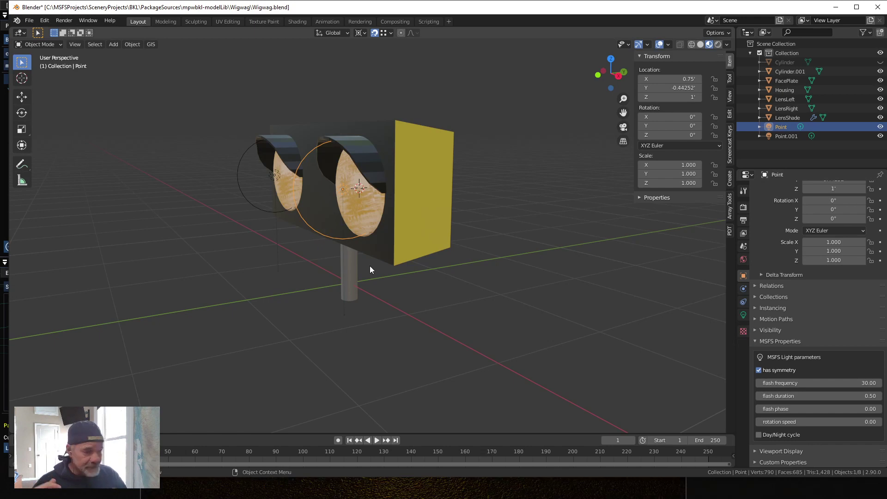
# Step: Select the left light Point.001 and check its flash phase of 1.00
pyautogui.click(257, 209)
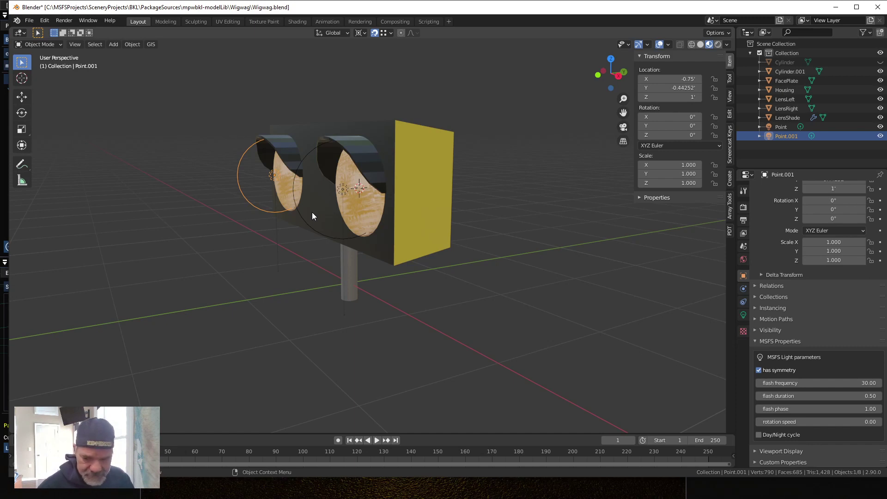
# Step: Select all wigwag objects and show the File > Export format list
pyautogui.press('a')
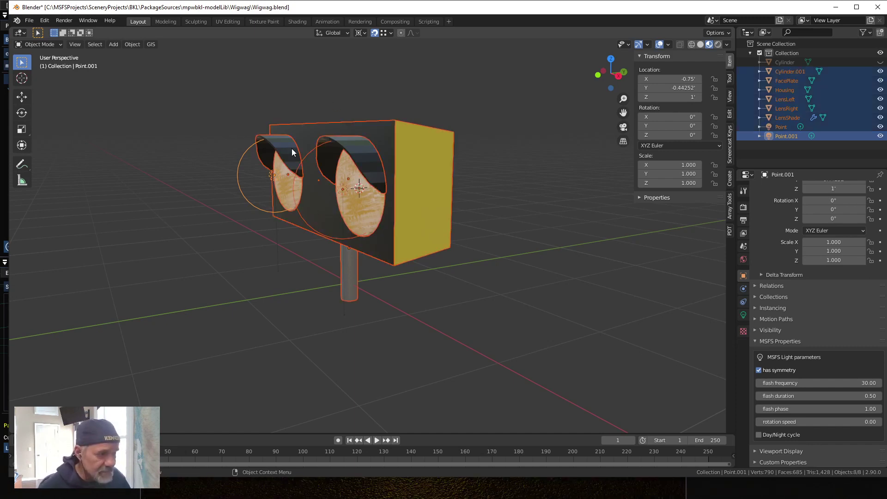
pyautogui.click(29, 21)
pyautogui.moveTo(62, 168)
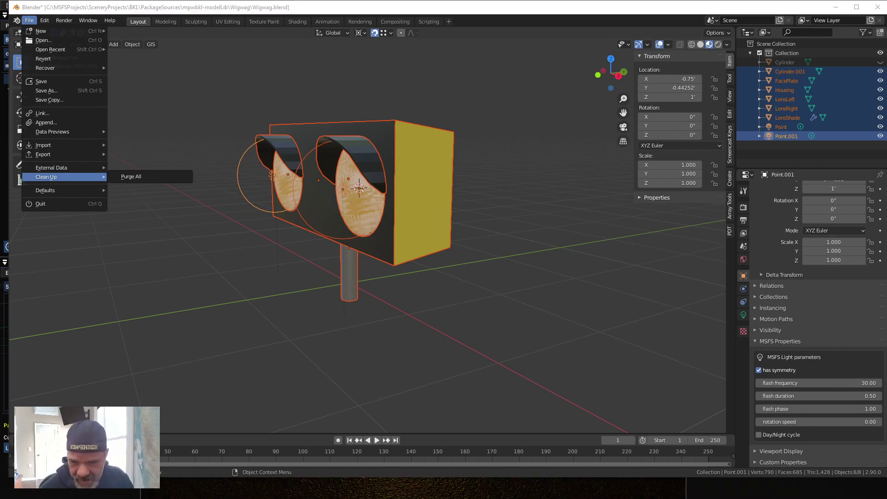
pyautogui.hotkey('alt', 'Tab')
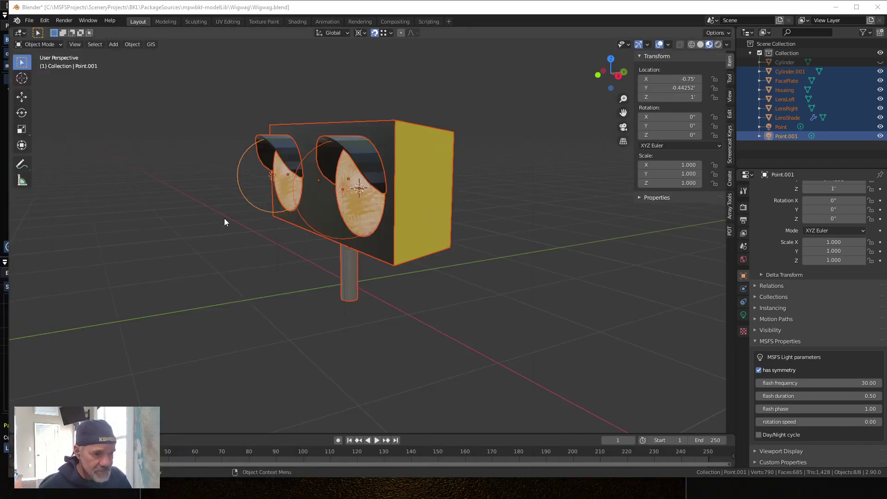
pyautogui.click(30, 20)
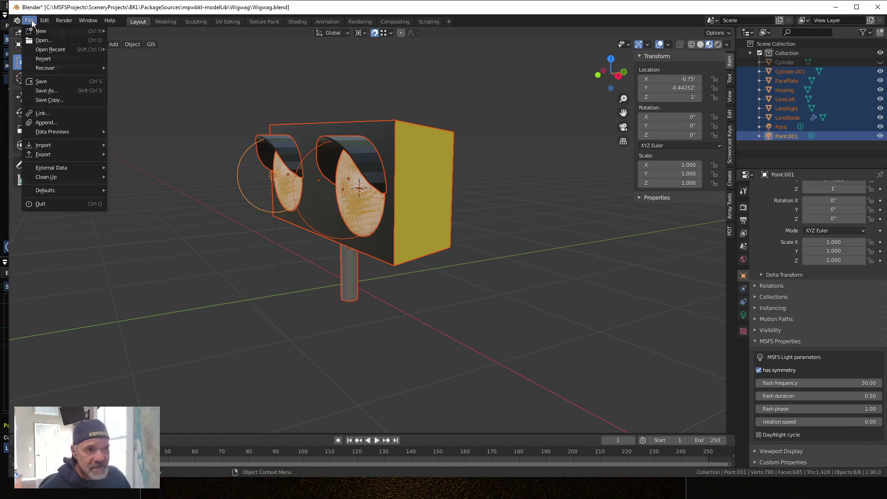
# Step: Inspect the MSFS options of the extended glTF 2.0 export, then cancel back to the model
pyautogui.moveTo(47, 156)
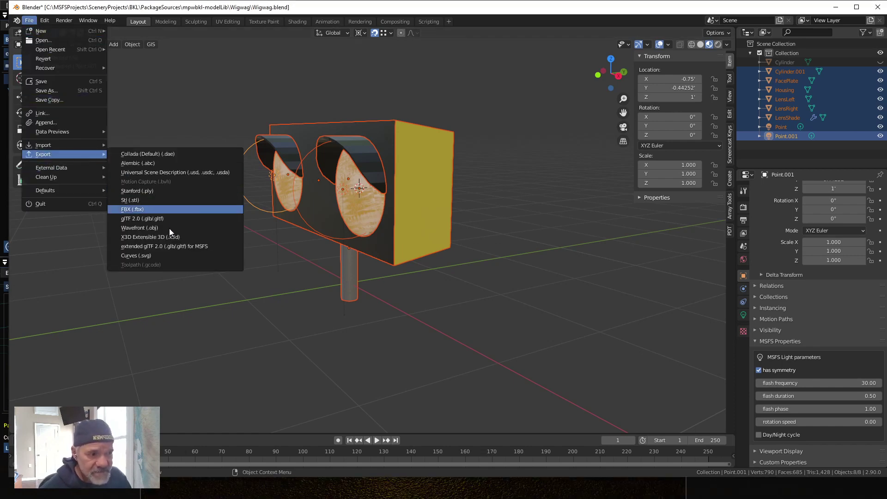
pyautogui.click(168, 246)
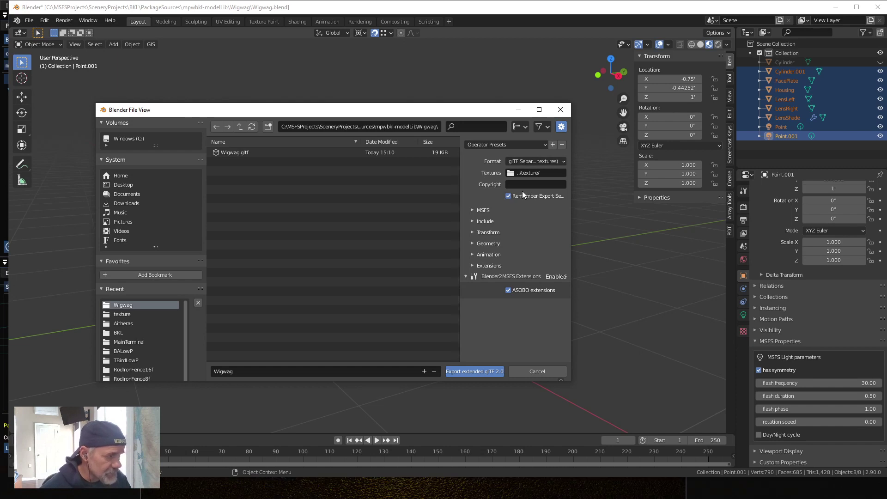
pyautogui.click(473, 210)
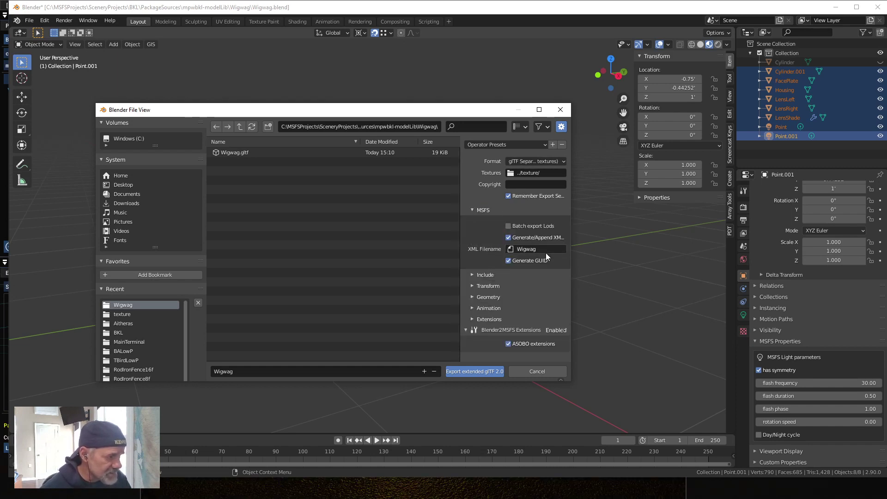
pyautogui.click(558, 372)
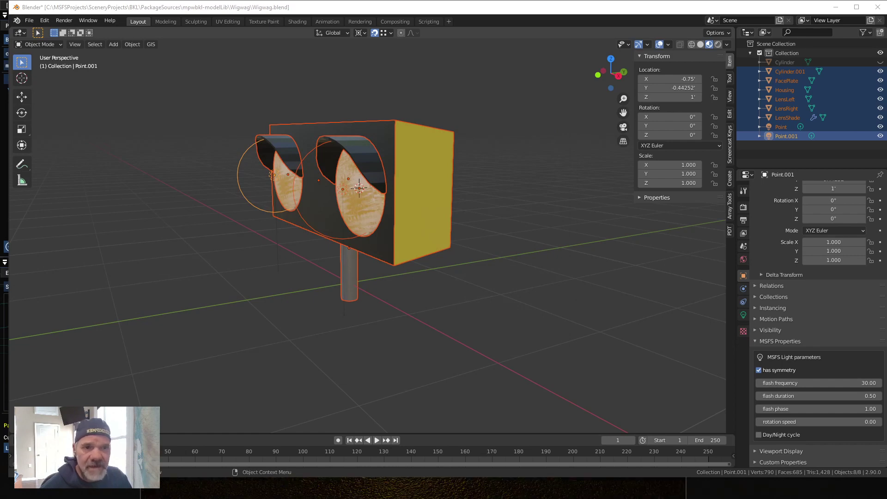
# Step: Check Wigwag.gltf, Wigwag.bin and Wigwag.xml in the Wigwag folder, then move the window aside
pyautogui.hotkey('alt', 'Tab')
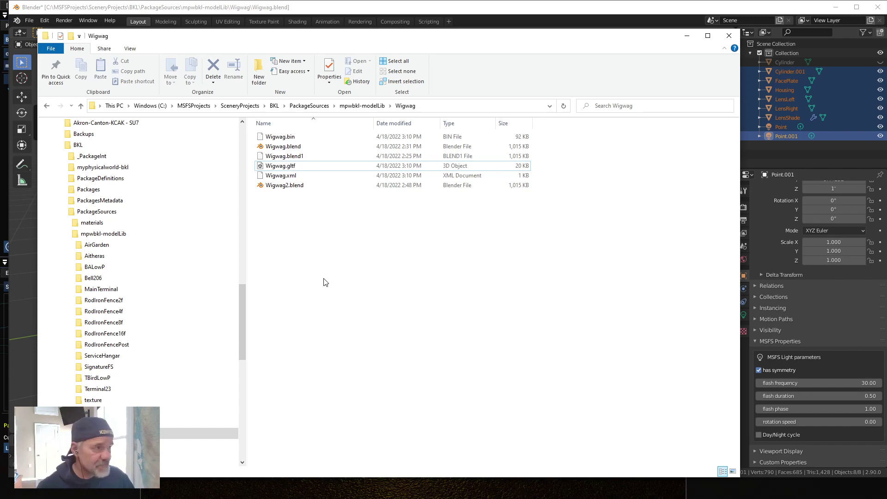
pyautogui.moveTo(476, 41); pyautogui.dragTo(0, 92)
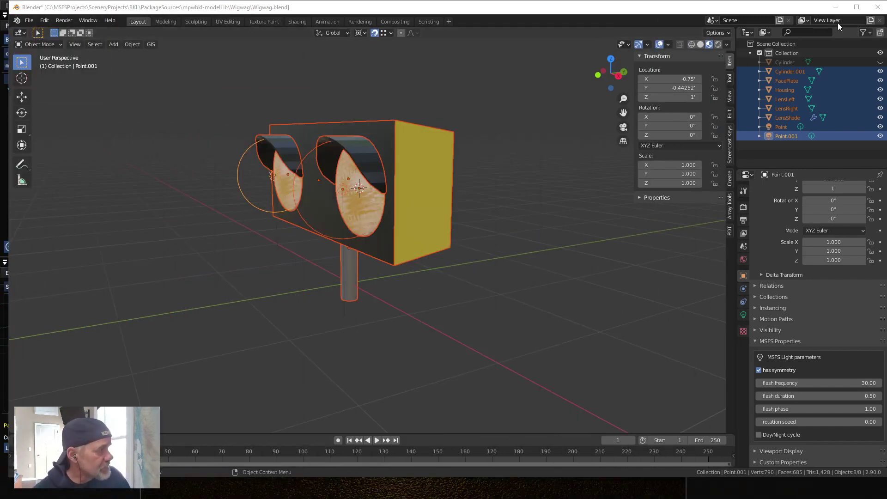
# Step: Move Blender aside and fly the sim camera forward to the glowing amber wigwag lamps
pyautogui.moveTo(785, 11); pyautogui.dragTo(0, 23)
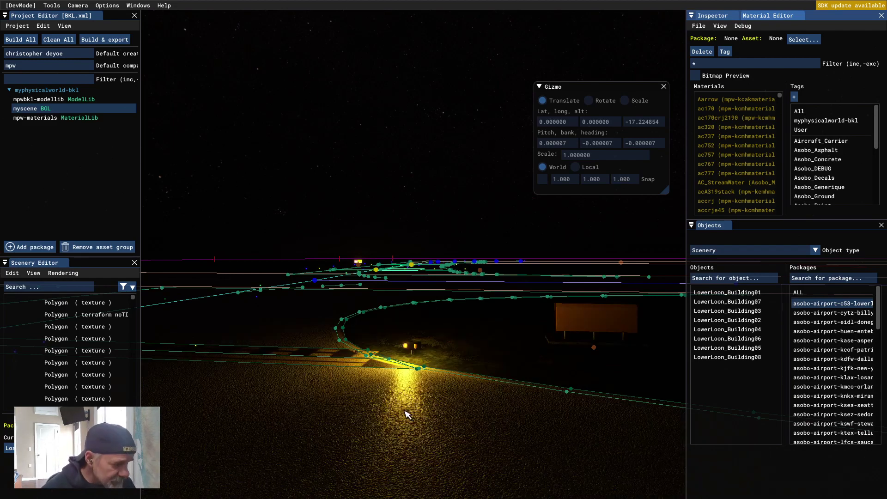
pyautogui.press('w')
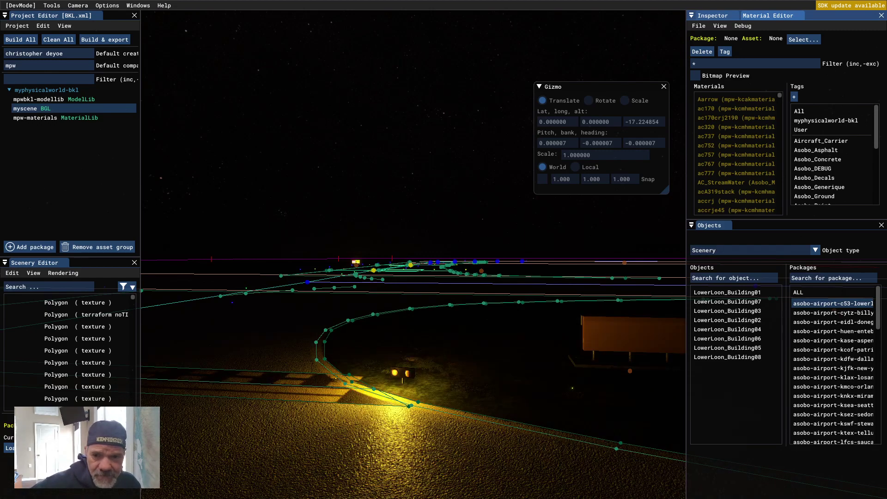
pyautogui.hotkey('alt', 'Tab')
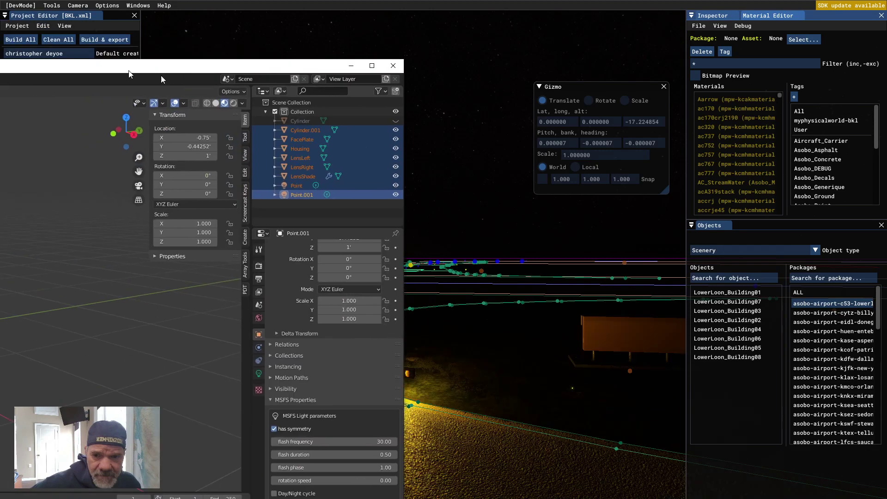
pyautogui.doubleClick(513, 62)
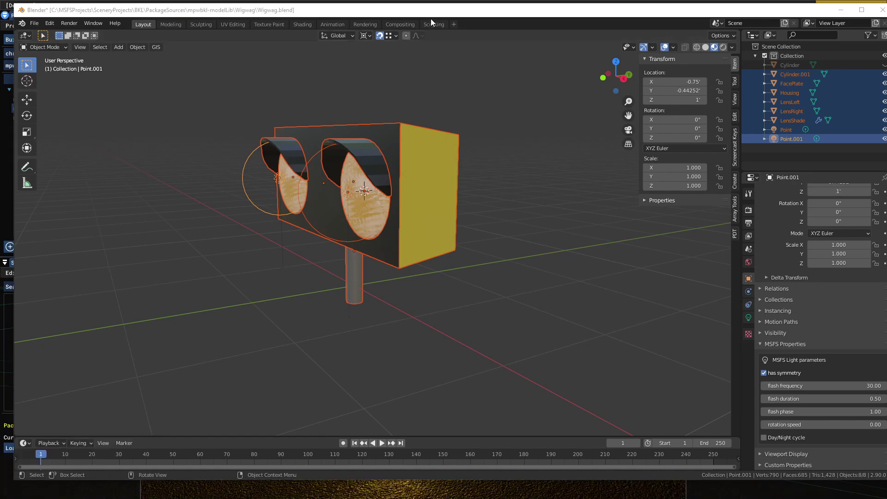
pyautogui.moveTo(446, 11); pyautogui.dragTo(426, 11)
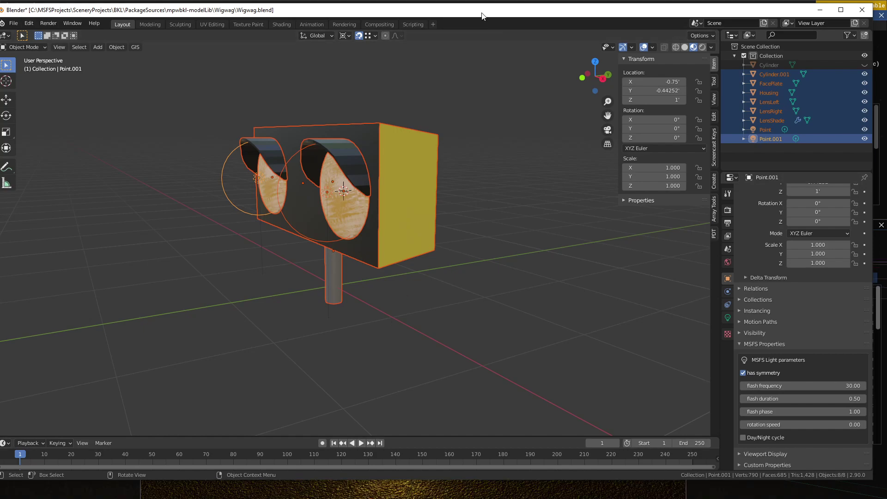
# Step: Select a Polygon row in the Scenery Editor, then position the Wigwag glTF export dialog
pyautogui.moveTo(481, 16); pyautogui.dragTo(21, 54)
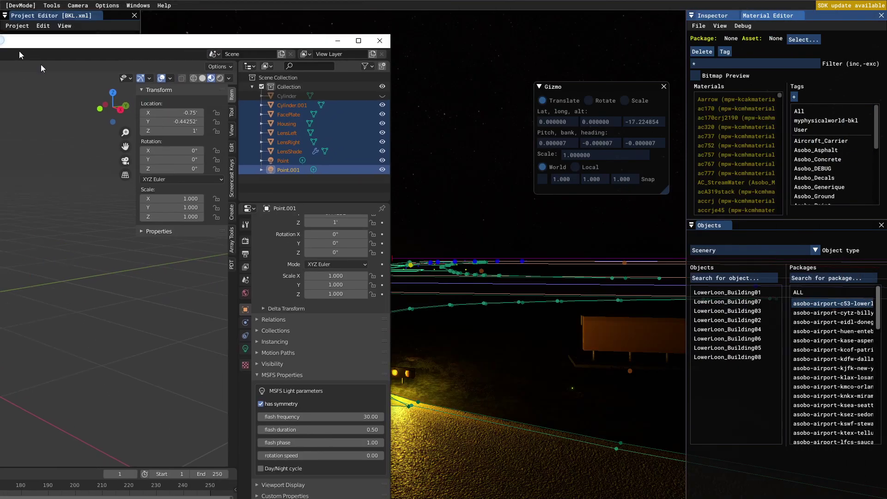
pyautogui.hotkey('alt', 'Tab')
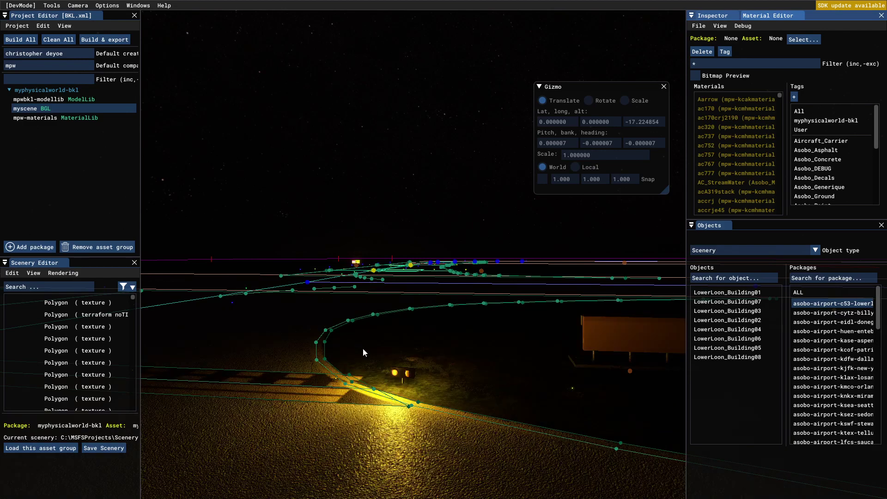
pyautogui.click(69, 326)
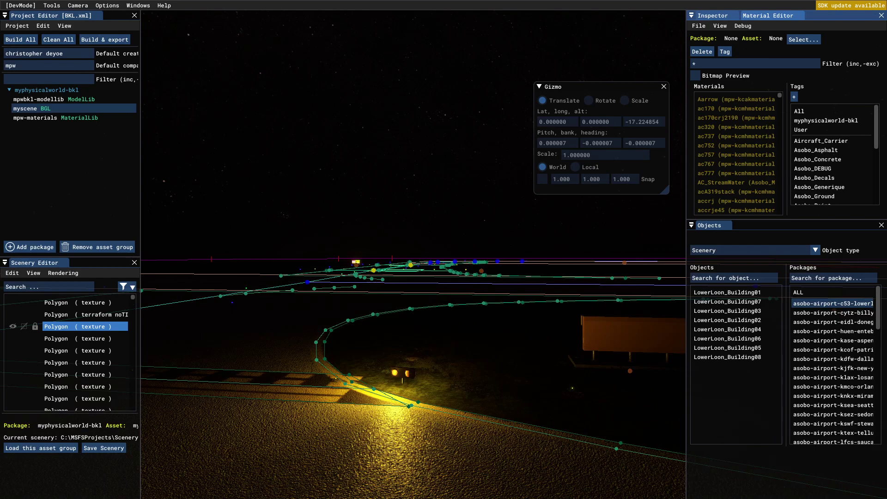
pyautogui.moveTo(329, 162); pyautogui.dragTo(427, 95)
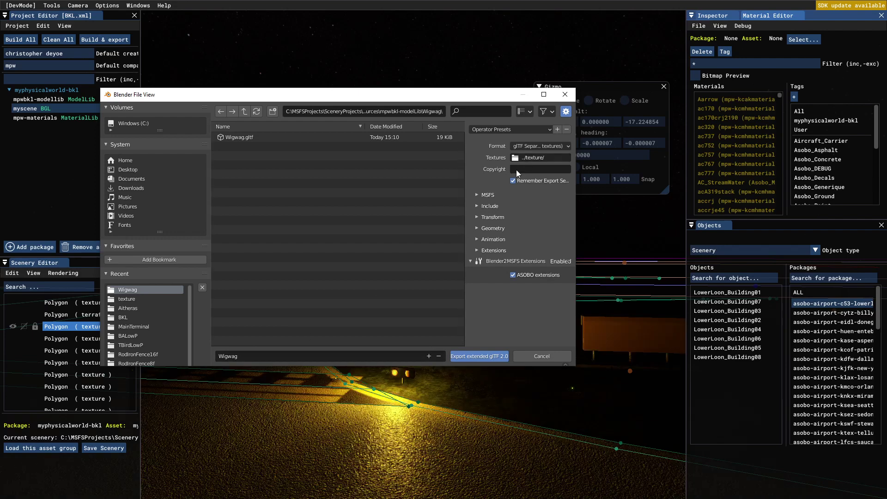
# Step: Expand the MSFS, Include, Transform and Geometry options and export Wigwag to glTF
pyautogui.click(479, 195)
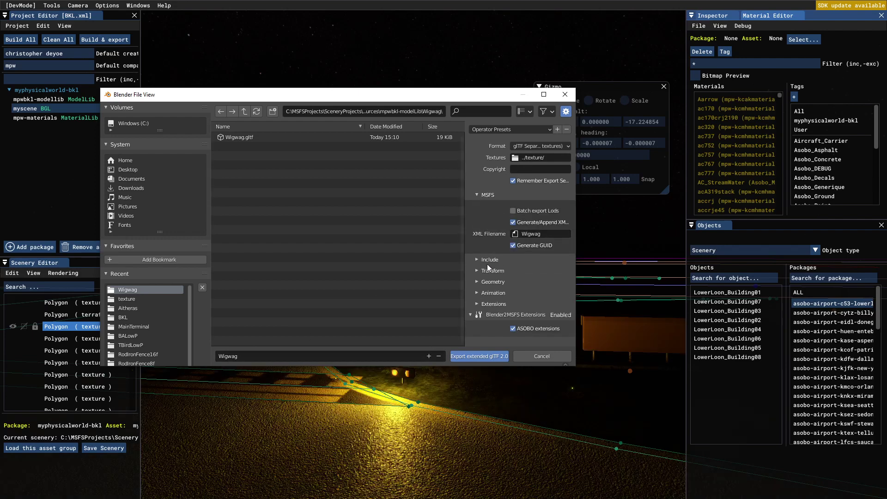
pyautogui.click(477, 260)
pyautogui.click(481, 298)
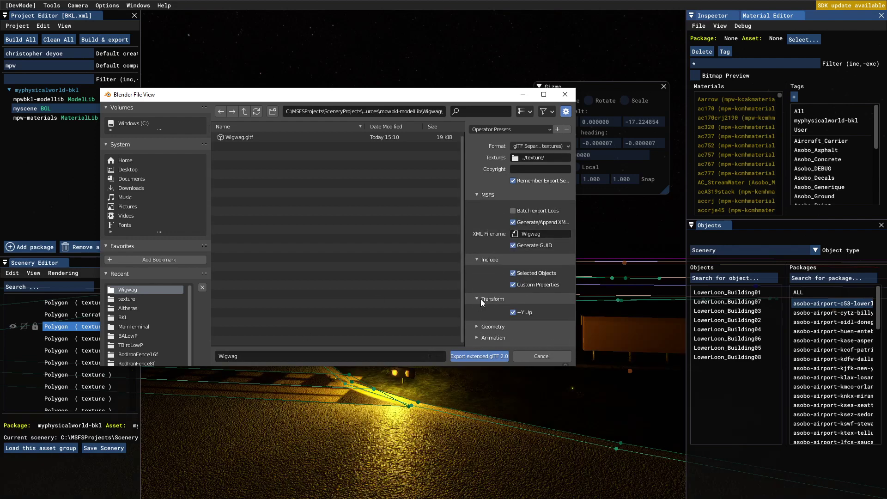
pyautogui.click(475, 327)
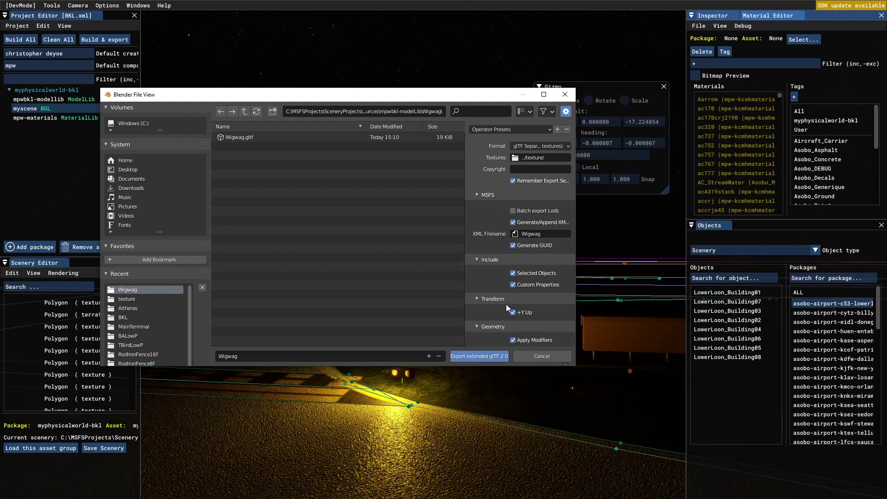
pyautogui.scroll(-3, 514, 309)
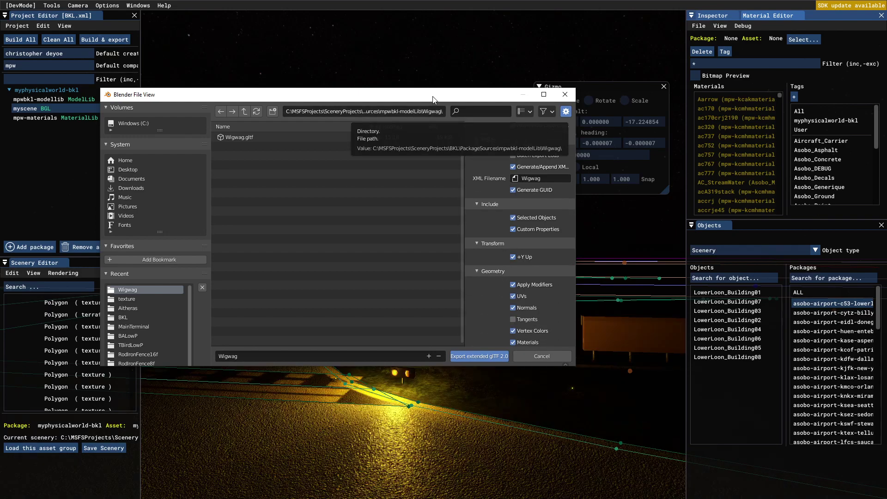
pyautogui.press('Escape')
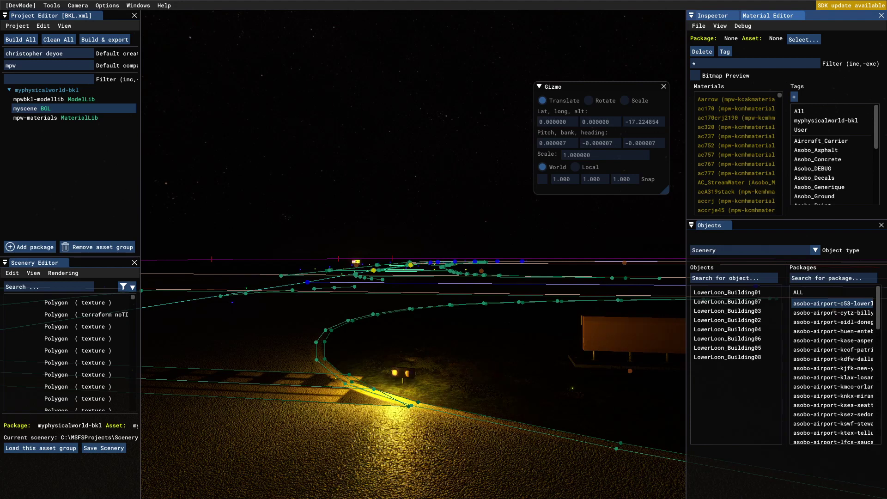
# Step: Return to Blender's Wigwag.blend to show the Light Point.001 MSFS light parameters
pyautogui.hotkey('alt', 'Tab')
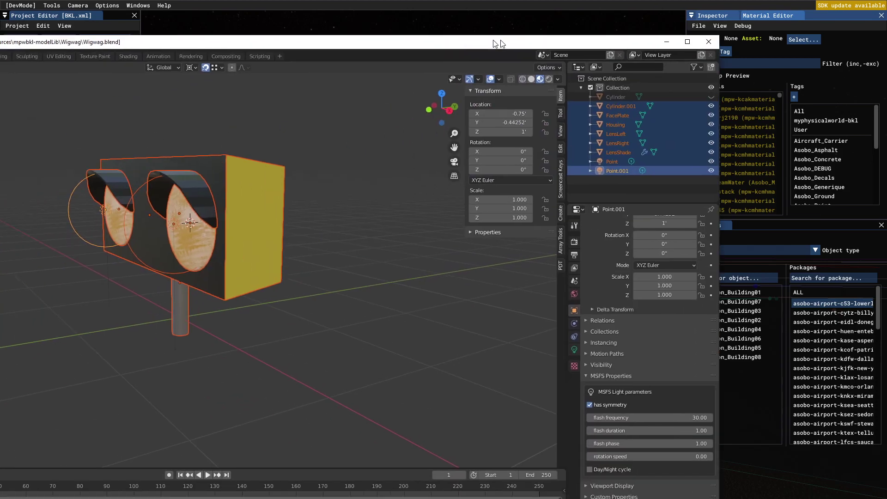